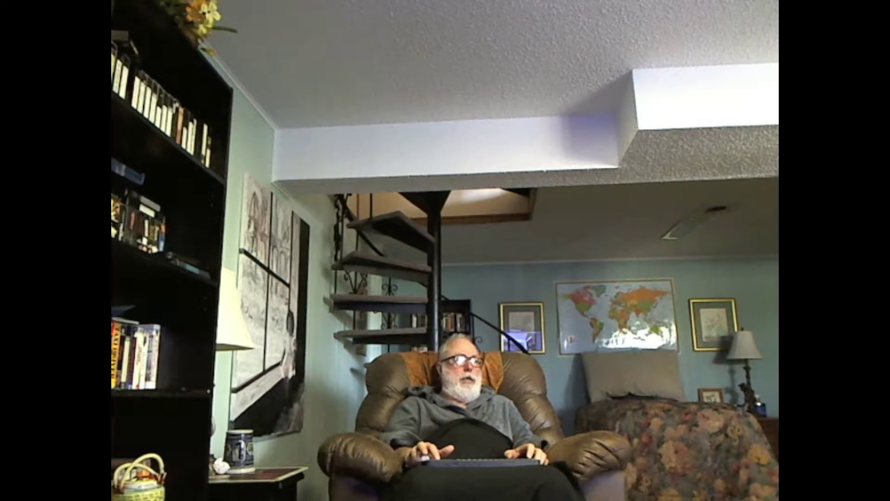
Switch OBS to the Desktop scene and bring the Chrome Compose key article forward.
click(44, 398)
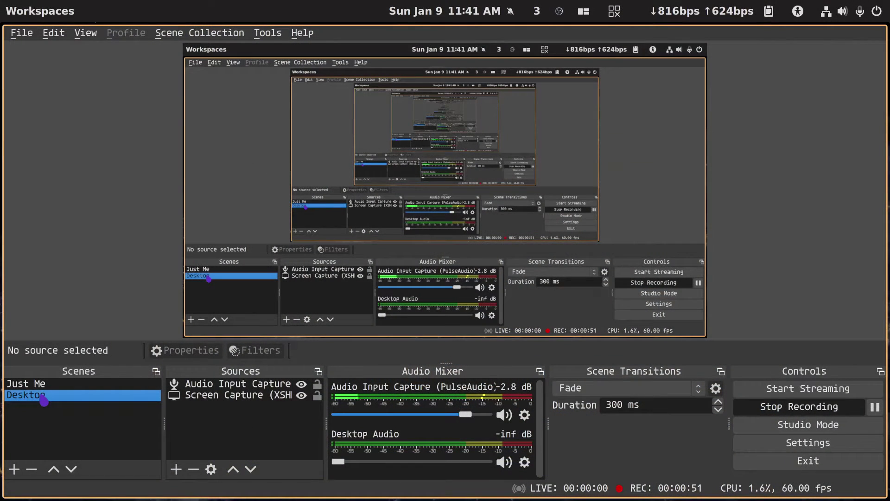
key(alt+Tab)
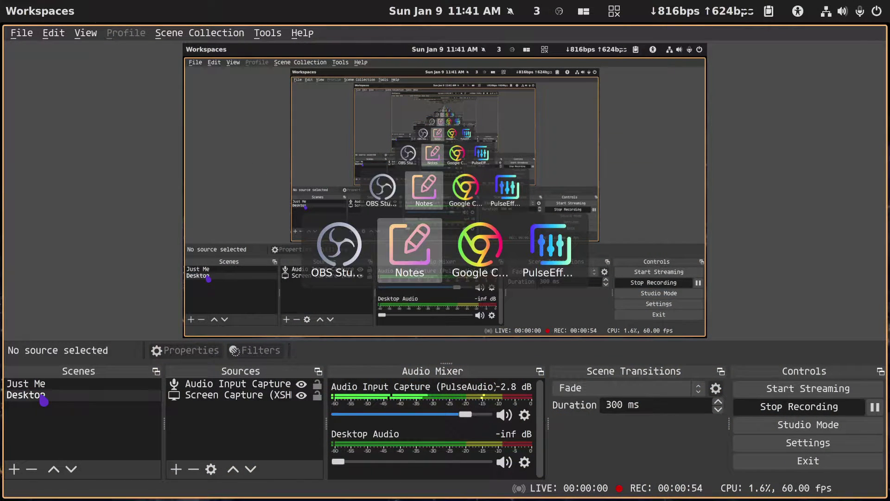
key(alt+Tab)
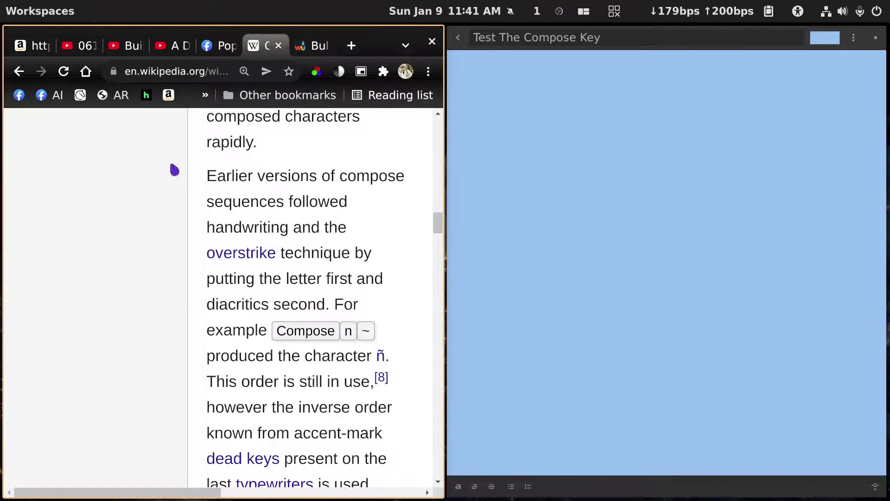
Maximize Chrome and scroll the Compose key article to its Common compose combinations table.
double_click(375, 29)
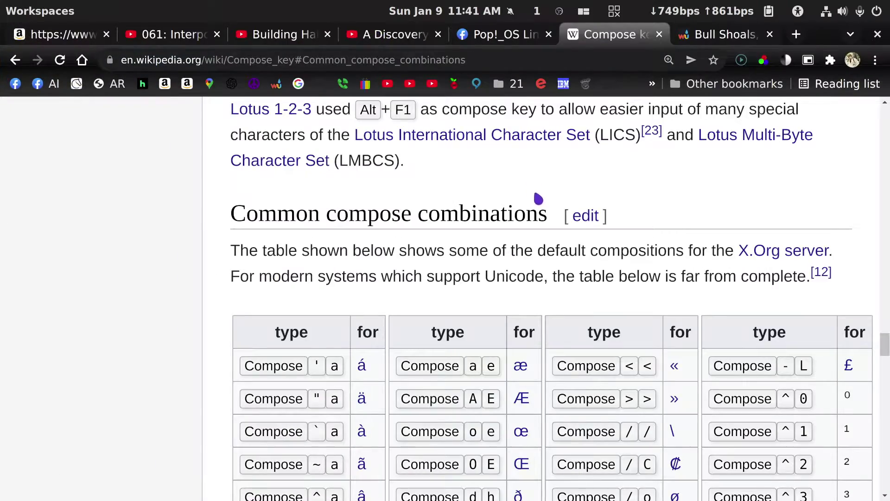
scroll(538, 198, up, 15)
scroll(538, 198, up, 15)
scroll(538, 198, up, 15)
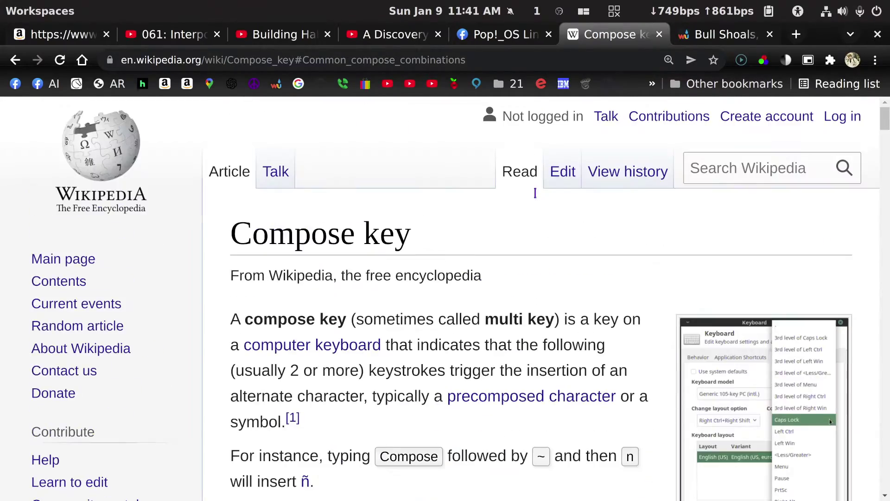
scroll(535, 193, down, 15)
scroll(535, 193, down, 15)
scroll(535, 193, down, 15)
scroll(535, 193, down, 15)
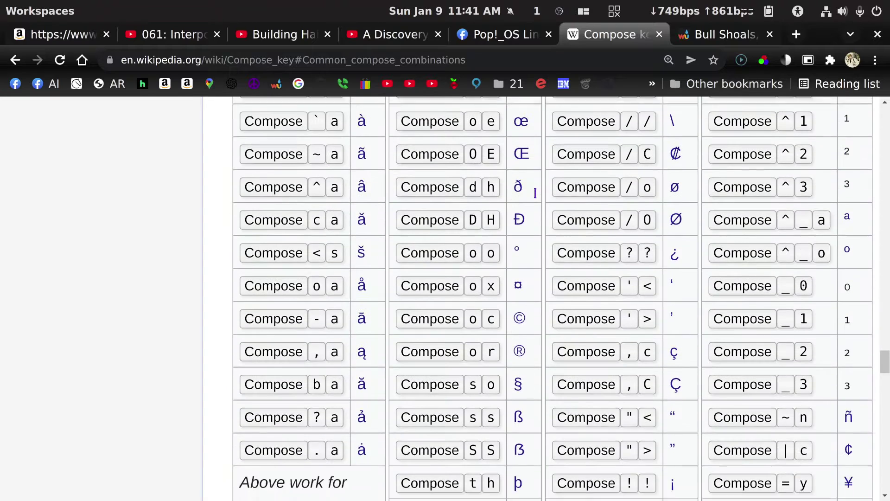
scroll(535, 193, up, 6)
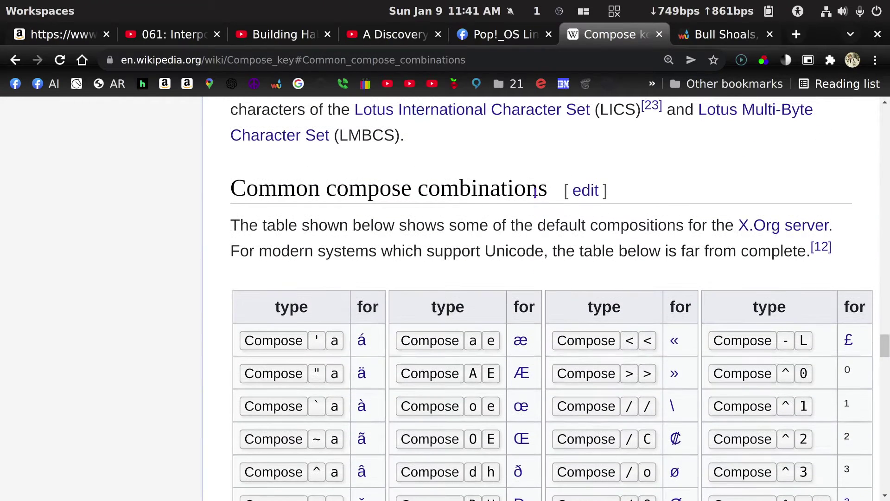
scroll(535, 193, down, 1)
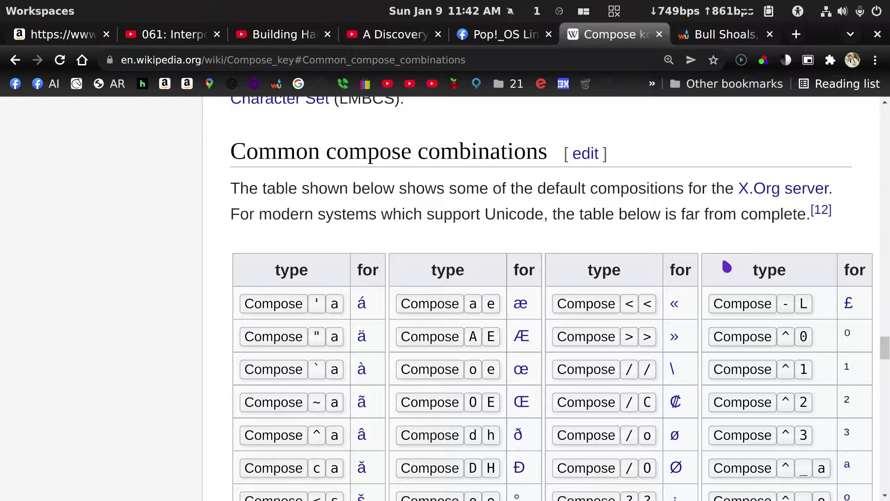
scroll(727, 268, down, 4)
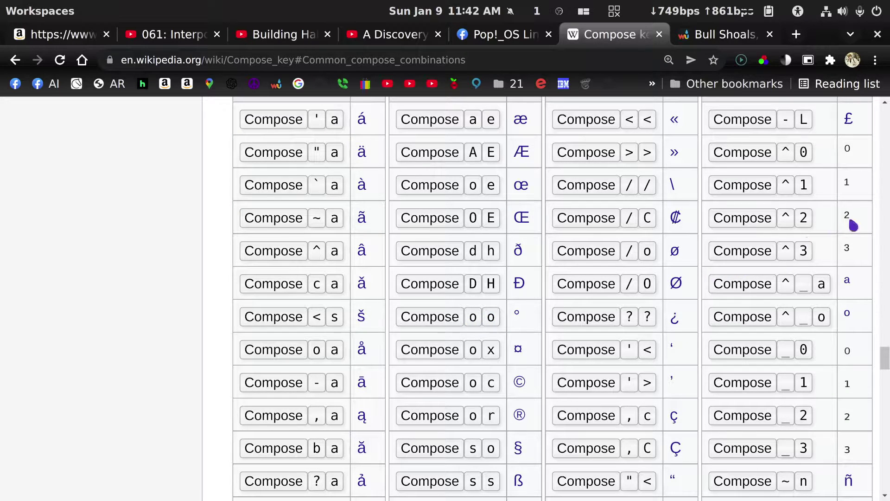
scroll(848, 227, up, 3)
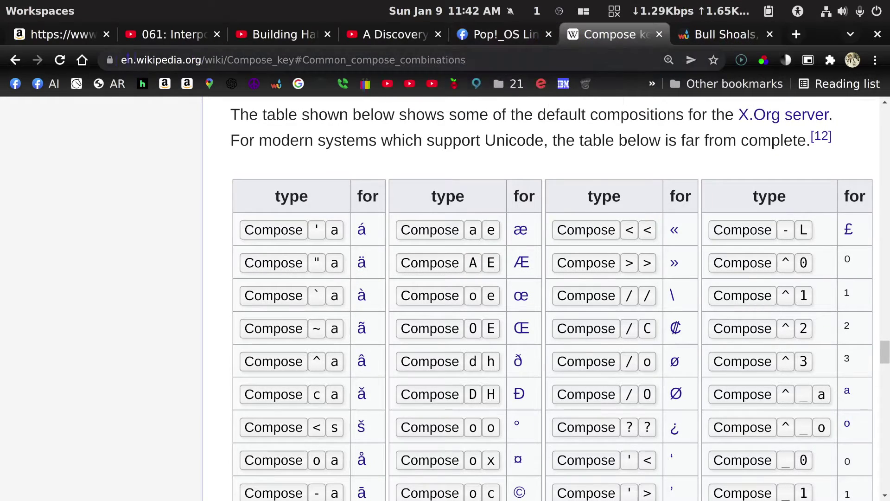
Return to Ubuntu Help's 'Enter special characters' page and jump to its Compose key section.
click(15, 60)
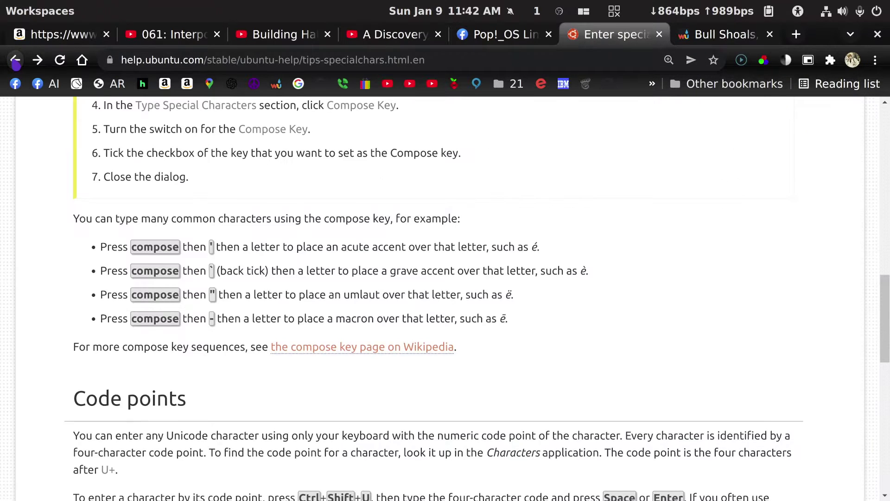
scroll(242, 204, up, 15)
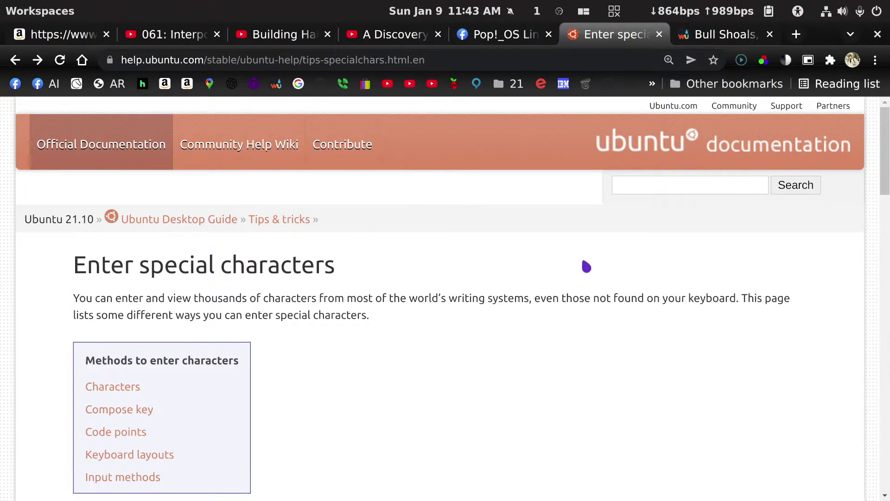
scroll(585, 266, down, 5)
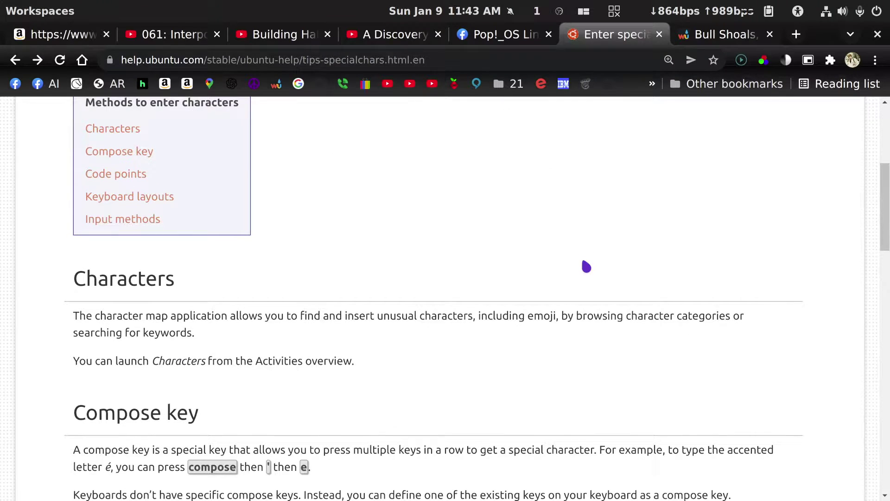
scroll(586, 267, down, 9)
scroll(586, 266, down, 12)
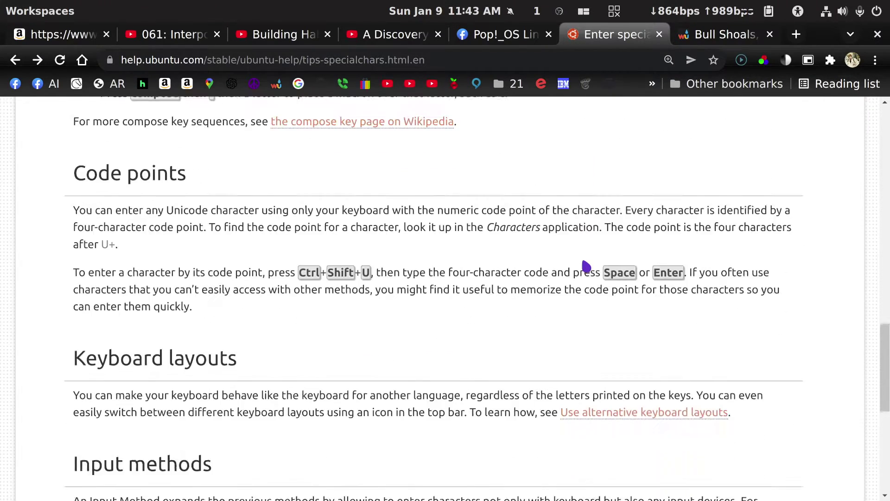
scroll(583, 261, up, 20)
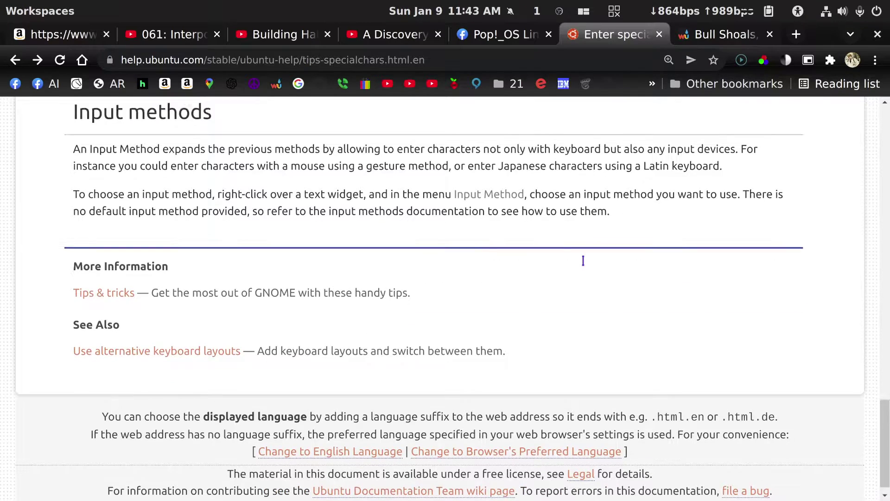
scroll(587, 266, up, 4)
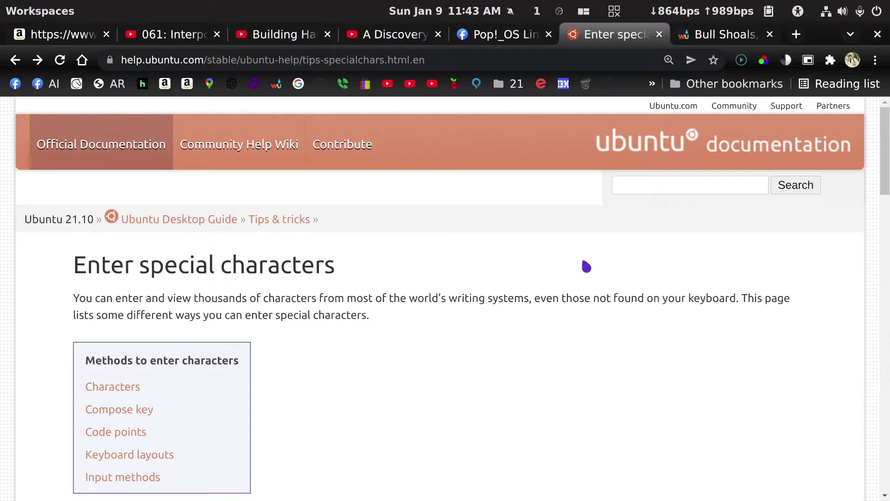
scroll(586, 266, down, 3)
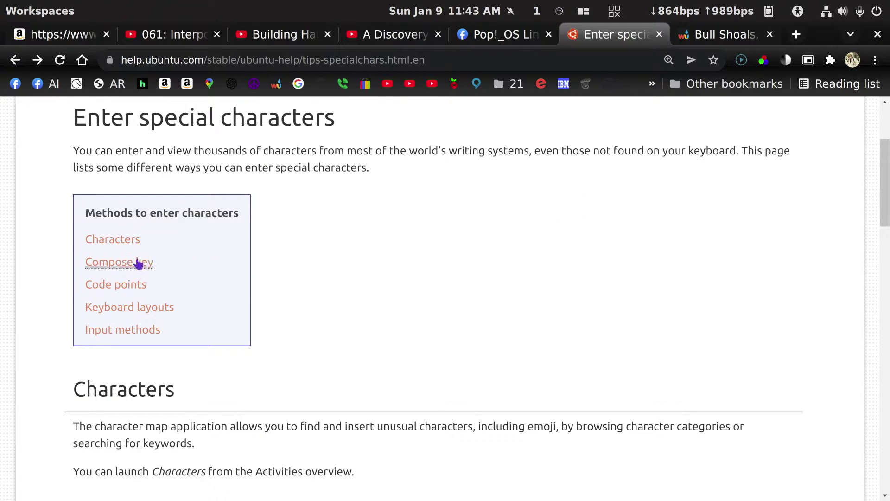
click(155, 263)
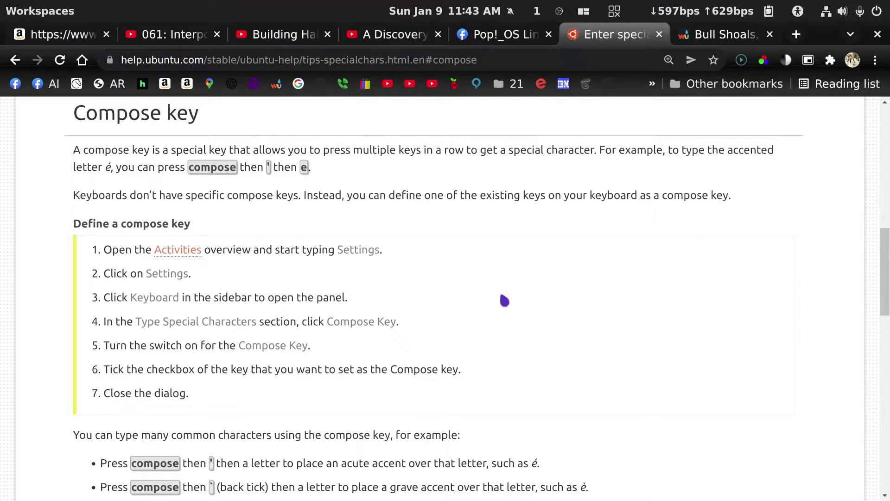
Launch Settings from a 'sett' search and maximize it on the Keyboard panel.
key(super)
text(sett)
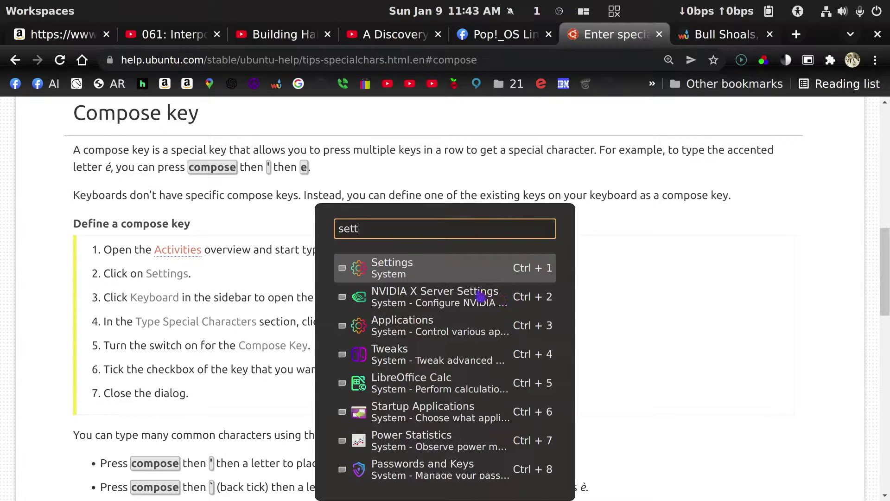
click(454, 266)
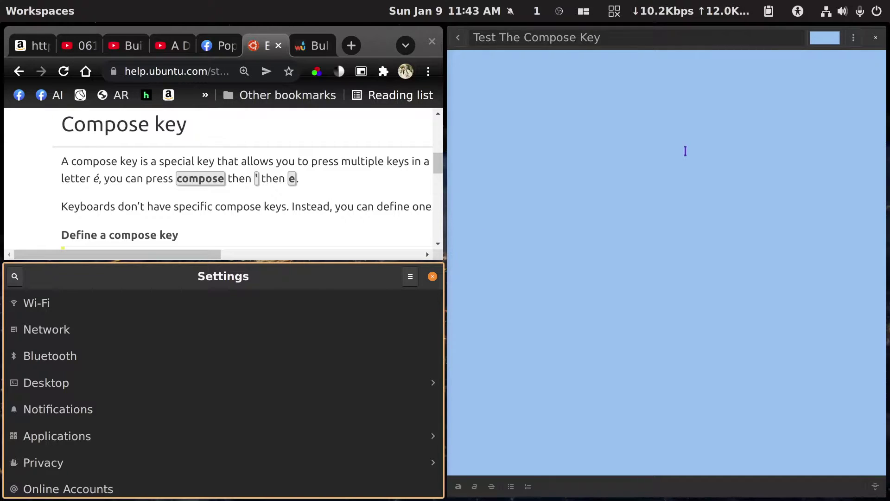
double_click(315, 278)
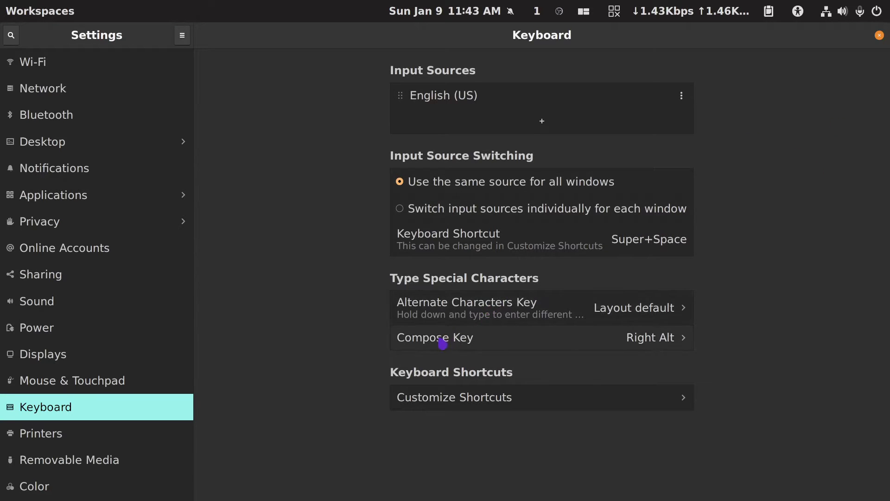
Toggle 'Use layout default' on and off so the compose key stays Right Alt, then close the dialog.
click(451, 342)
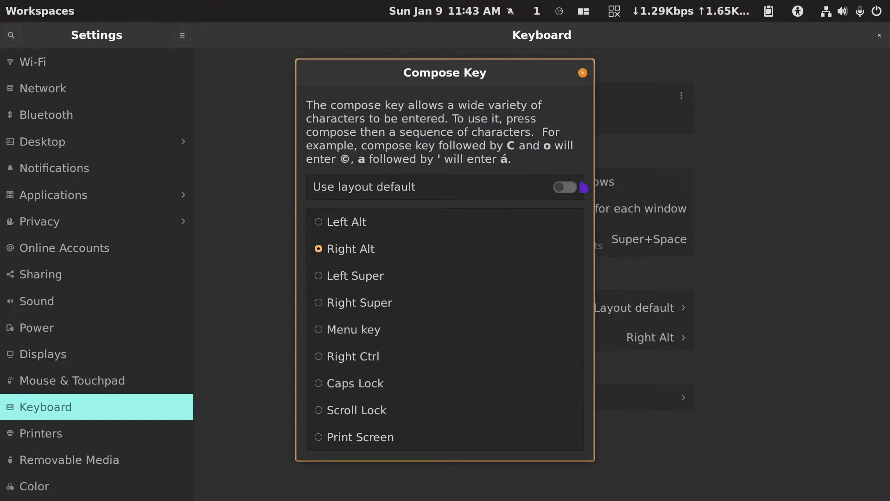
click(569, 195)
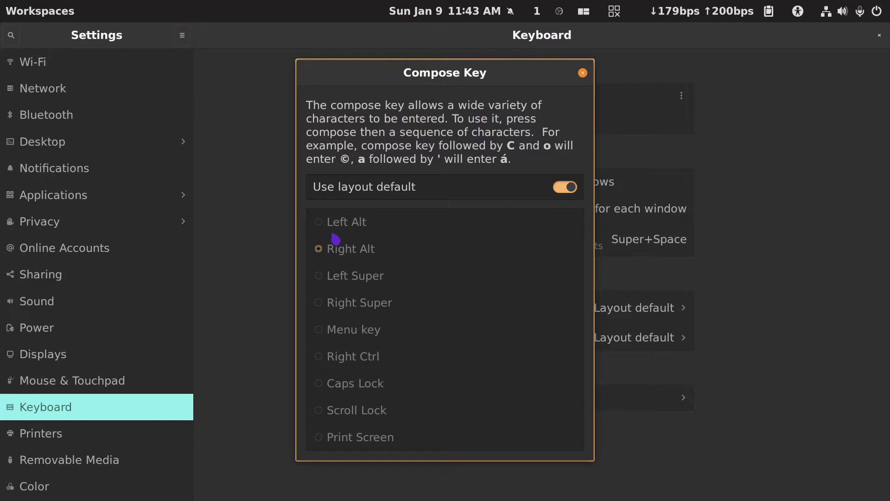
click(567, 188)
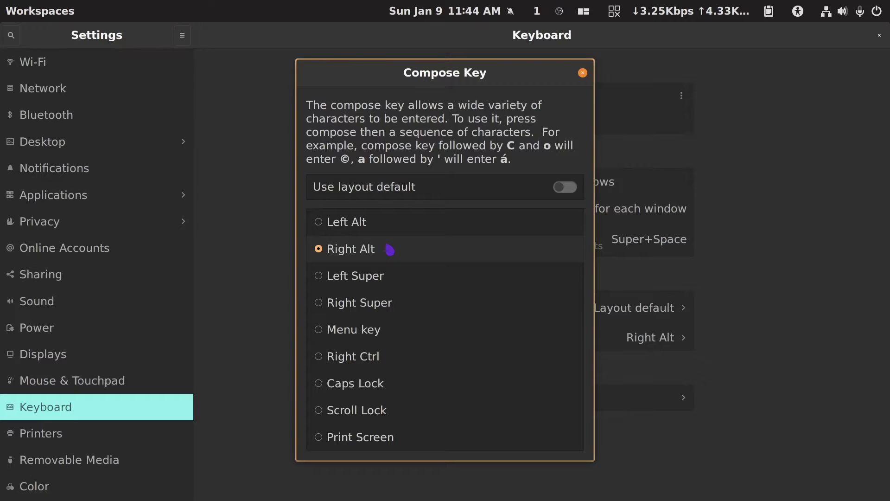
click(583, 75)
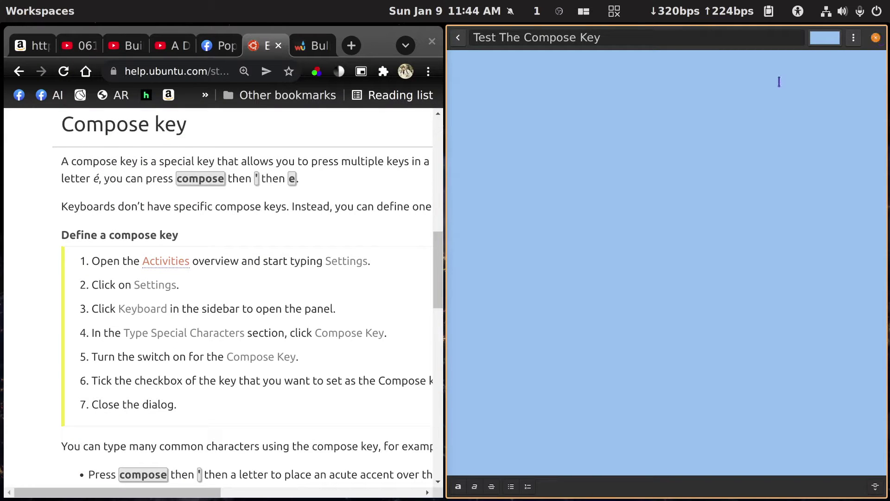
Follow the help page's Wikipedia compose key link, scroll to its combinations table, and focus the test note.
click(426, 215)
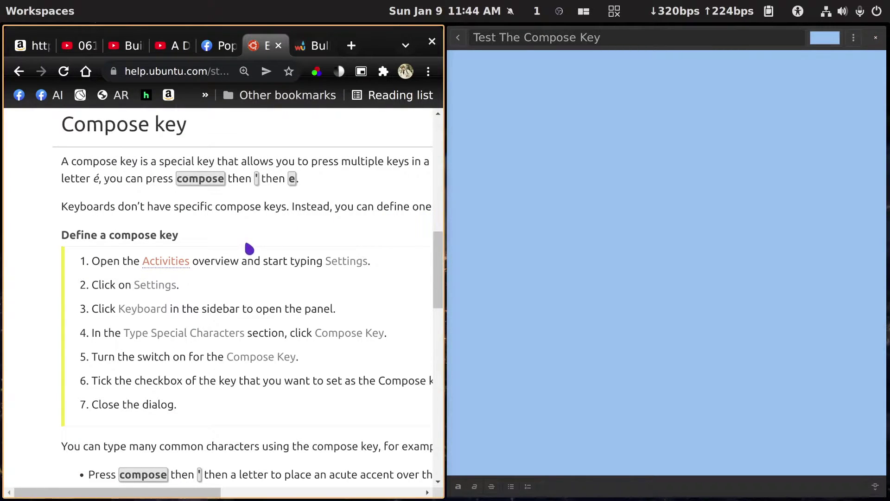
scroll(211, 276, down, 3)
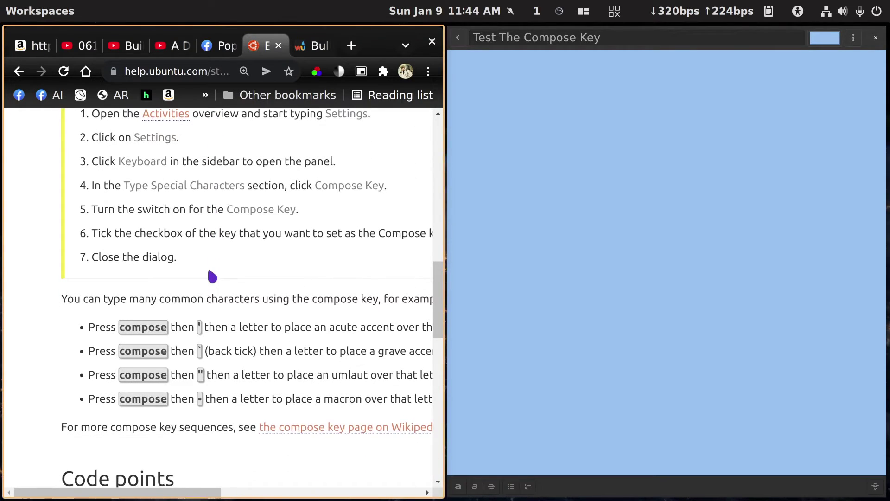
scroll(212, 276, down, 2)
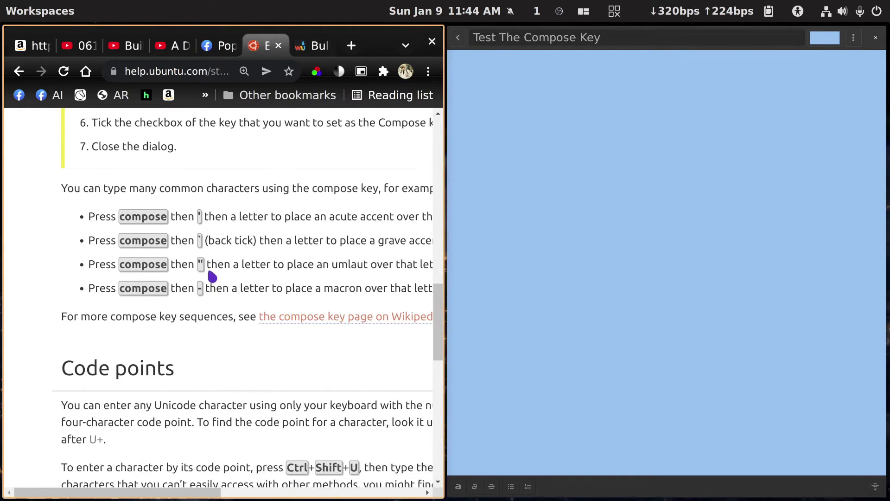
click(296, 324)
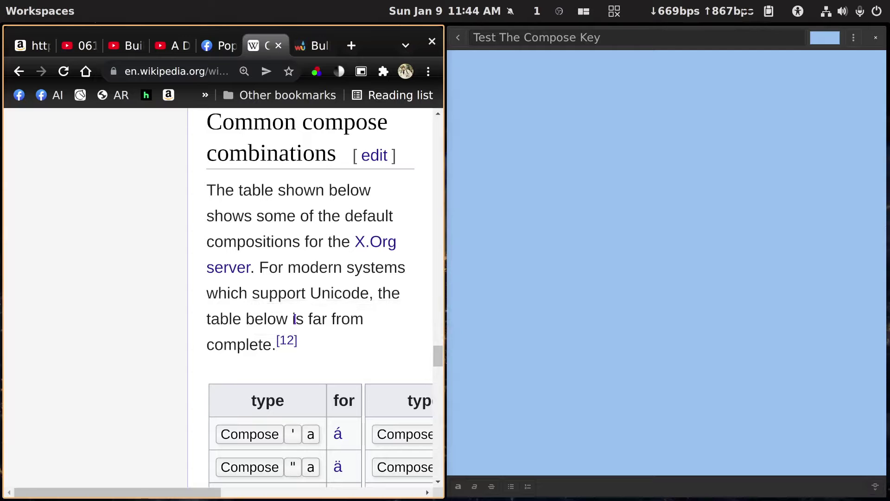
scroll(295, 320, down, 5)
scroll(294, 318, down, 1)
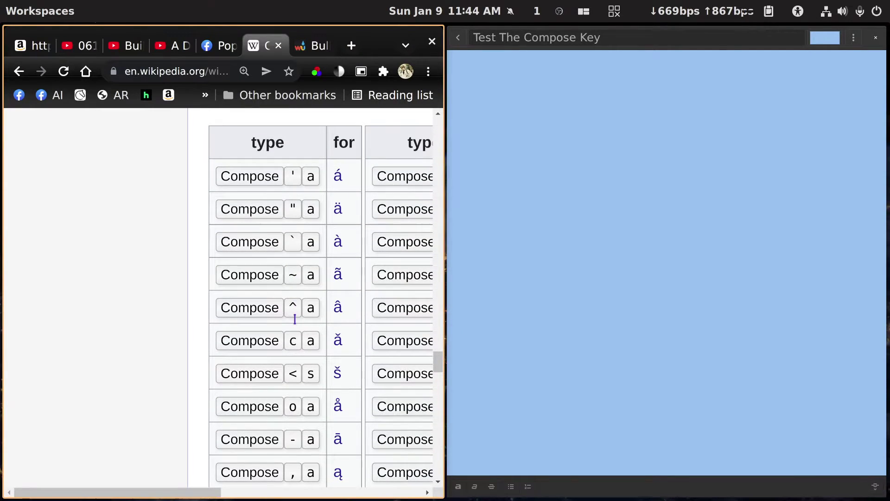
click(537, 183)
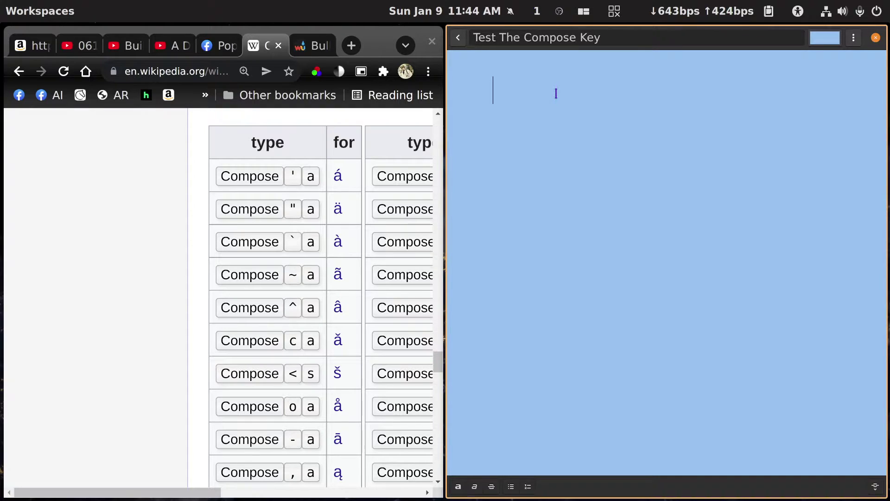
Compose 'á' with Right Alt ' a, then type '25°F' using Right Alt o o.
key(Multi_key)
key(Escape)
key(Multi_key)
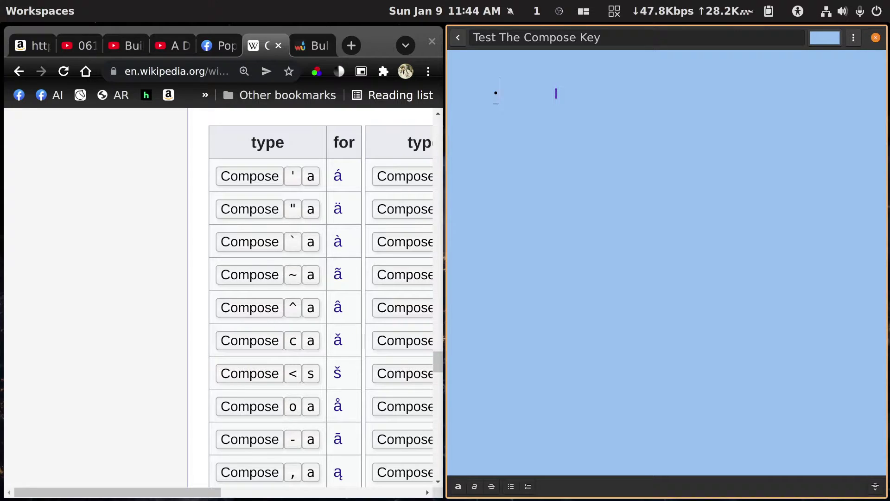
text(')
text(a)
text(25)
text(°)
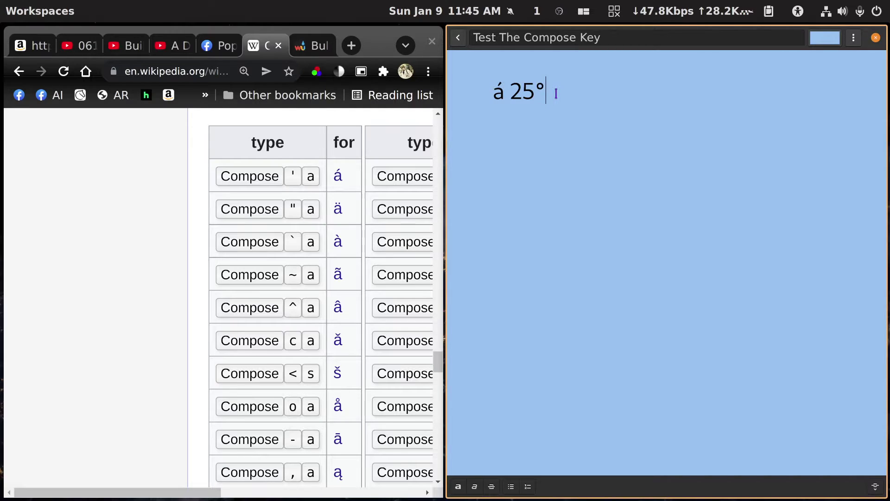
text(F)
Add 'X²' with Right Alt ^ 2 and '½' with Right Alt 1 2.
text(X)
key(Multi_key)
text(^2)
key(Multi_key)
text(12)
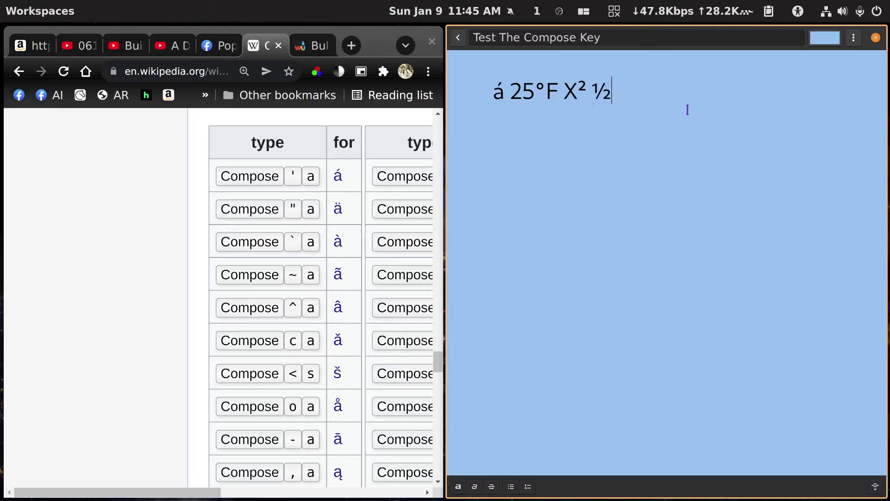